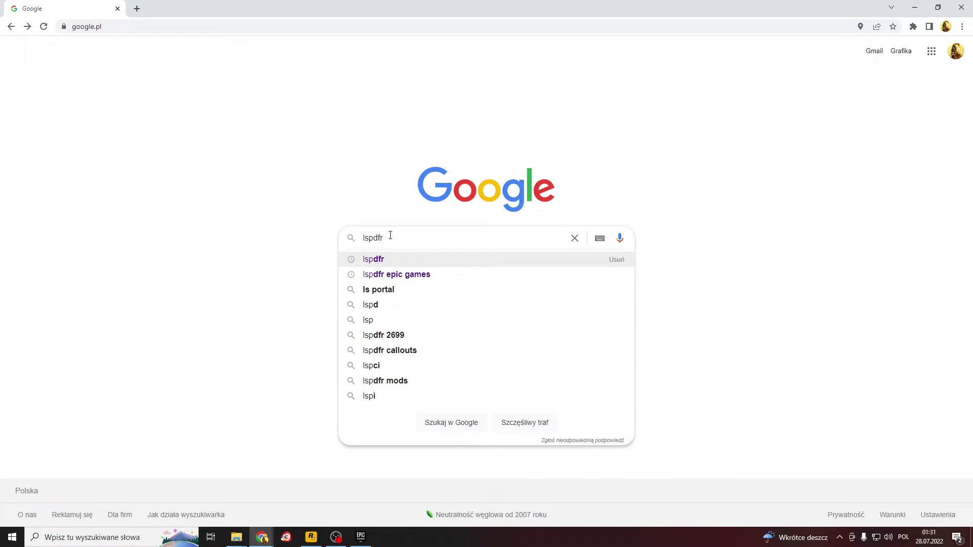
- Search Google for lspdfr, open the LSPDFR homepage, and go to the LSPDFR 0.4.9 download page
key(Return)
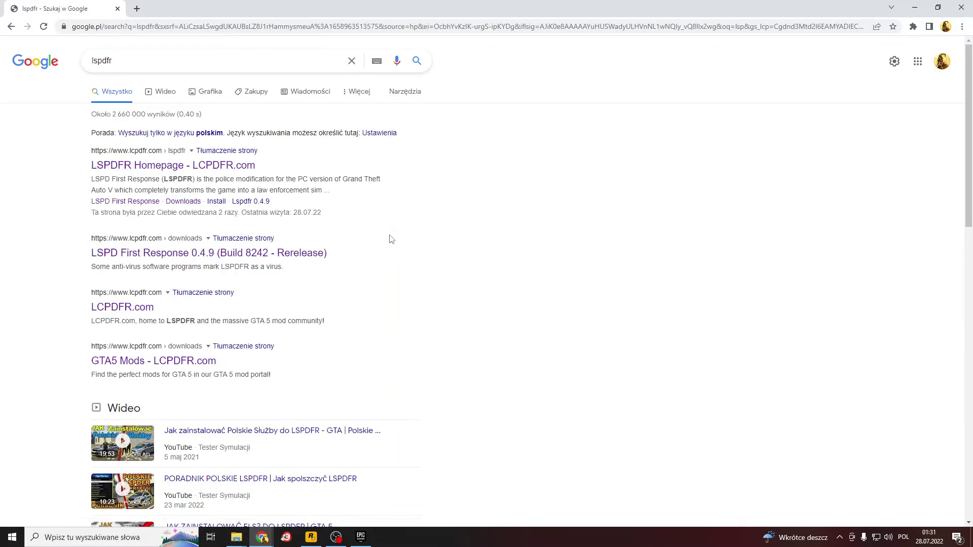
click(212, 167)
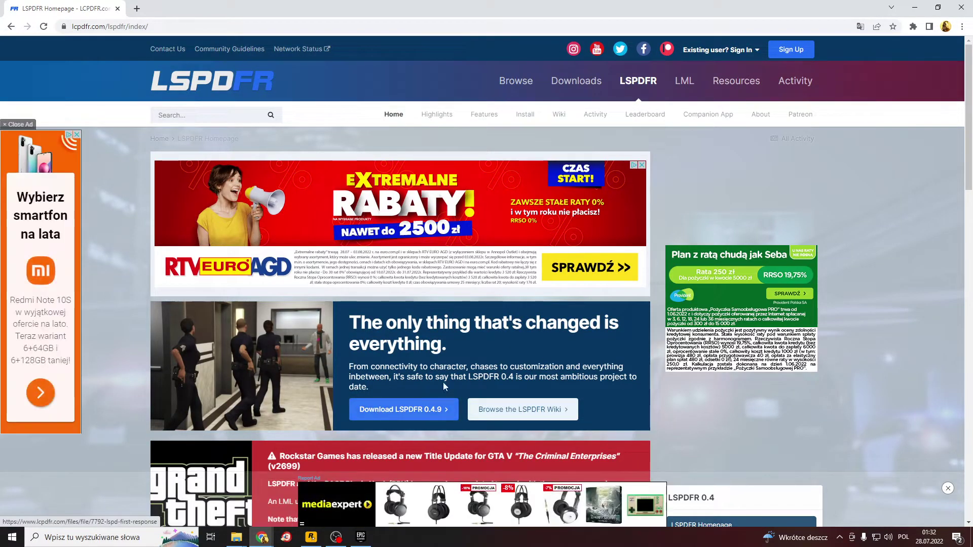
click(636, 83)
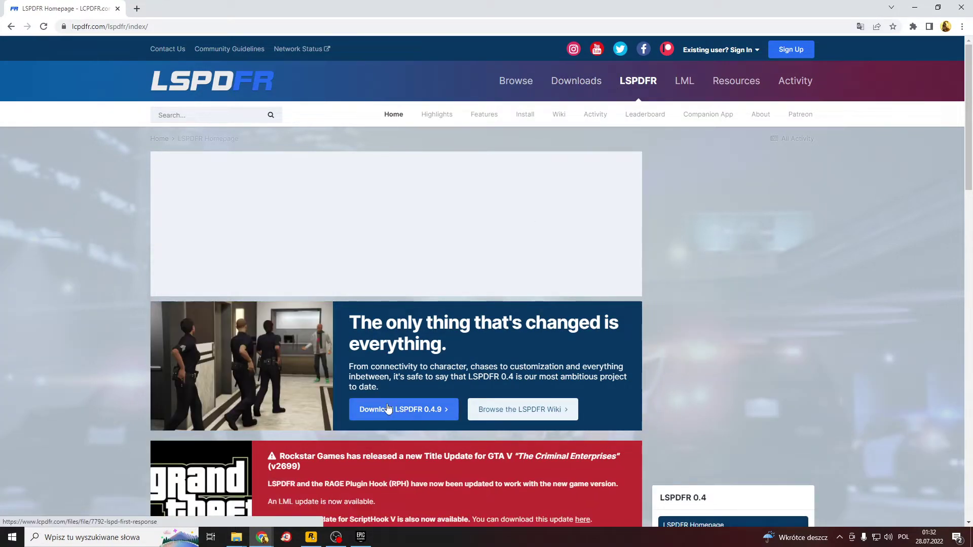
click(416, 409)
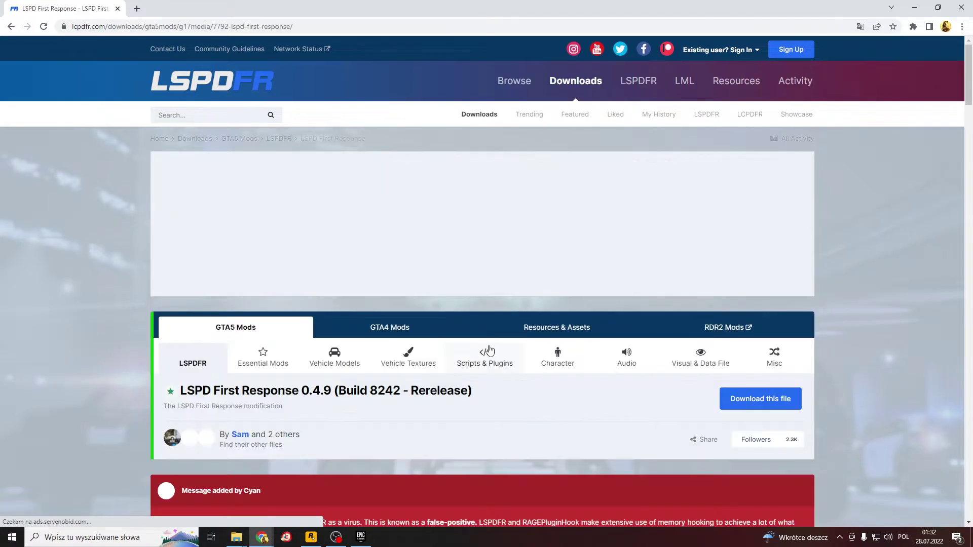
- Agree to the LSPD First Response download terms and download lspdfr_049_8242_setup.exe
scroll(471, 330, down, 1)
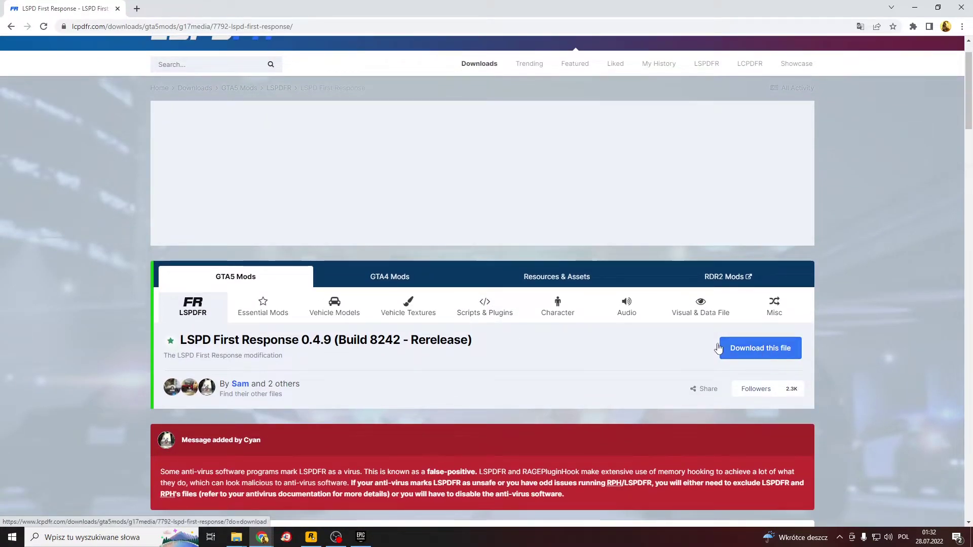
click(779, 353)
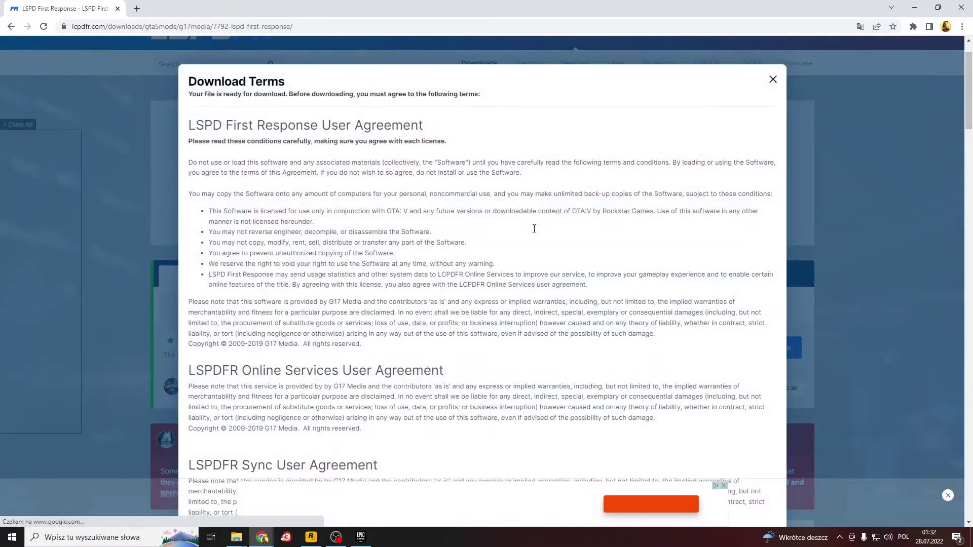
scroll(593, 341, down, 20)
scroll(658, 386, down, 10)
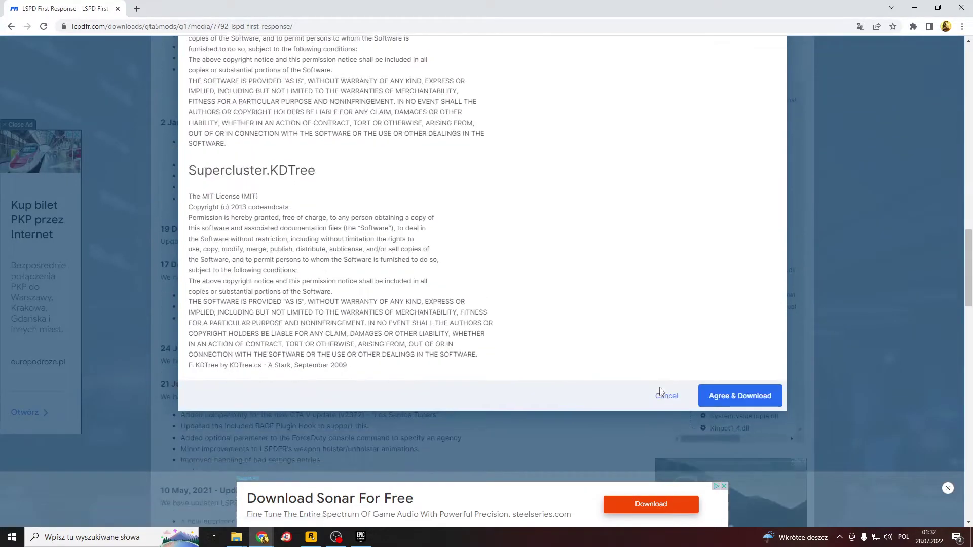
scroll(749, 208, up, 15)
scroll(536, 274, up, 3)
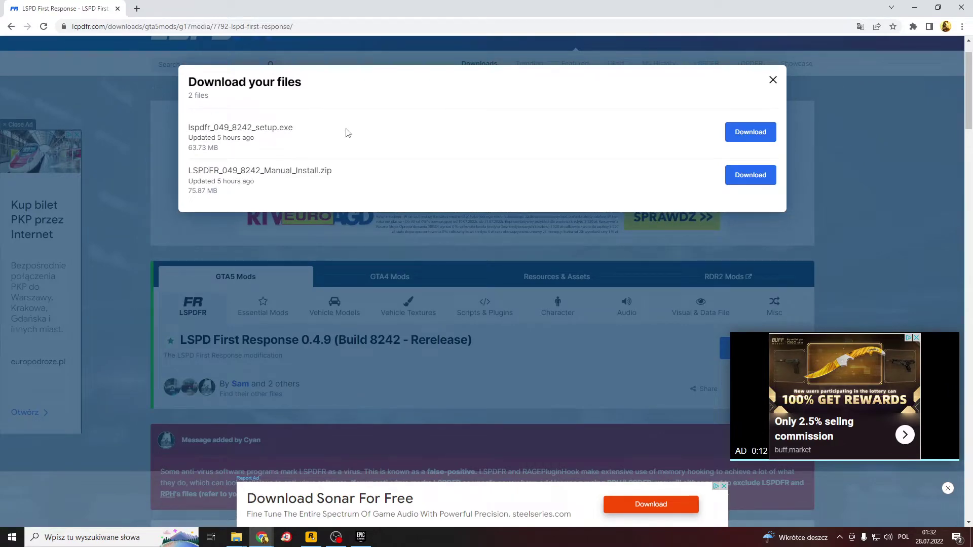
click(738, 133)
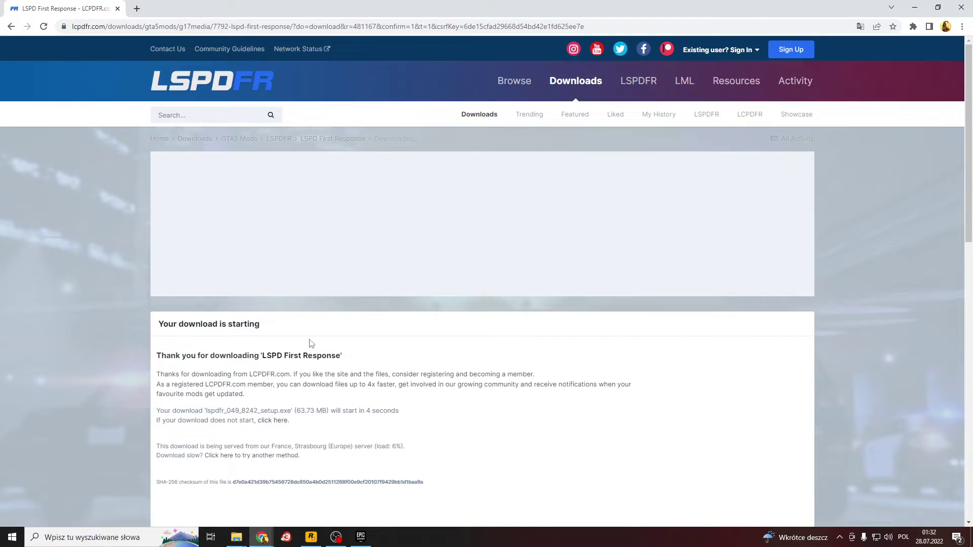
scroll(339, 372, down, 1)
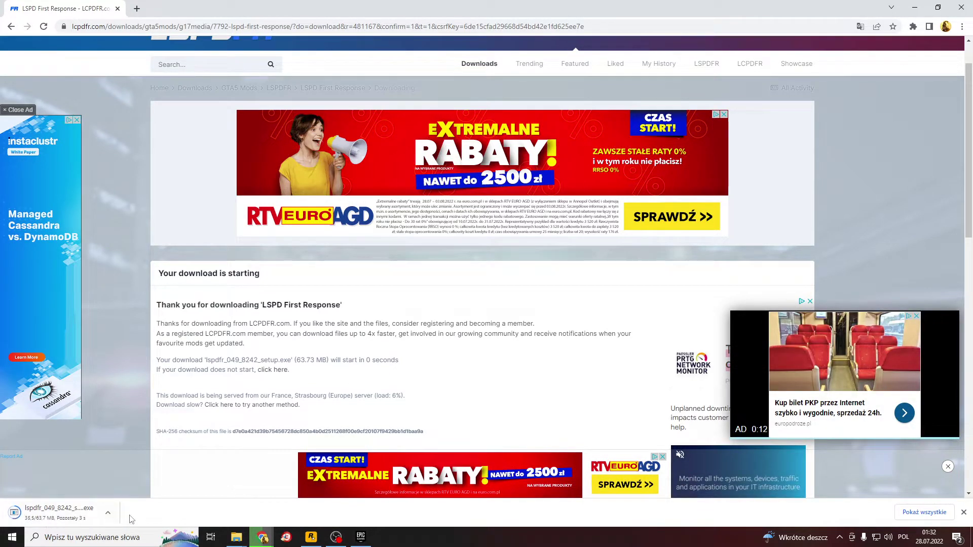
- Open the lspd folder in File Explorer and run lspdfr_049_8242_setup with permission to make changes
click(235, 537)
click(180, 483)
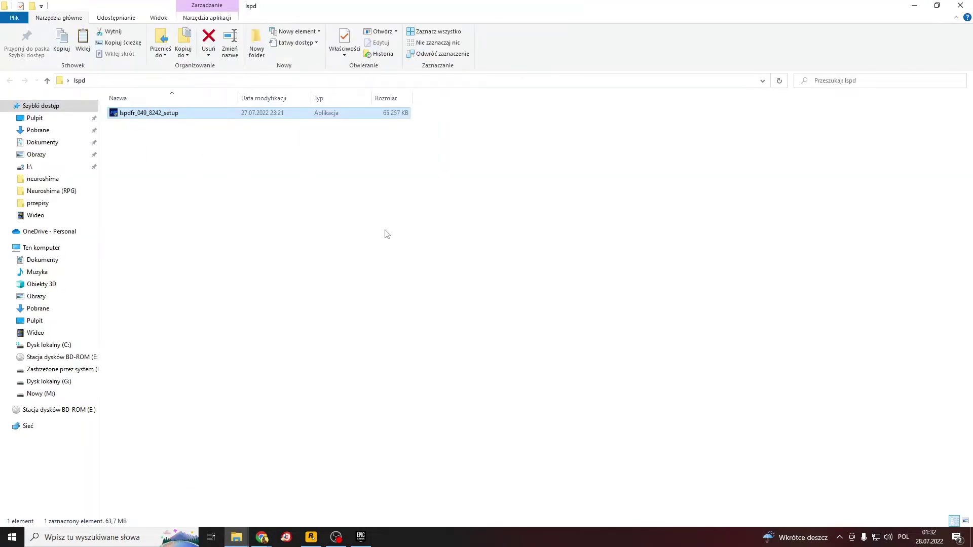
click(141, 115)
click(171, 145)
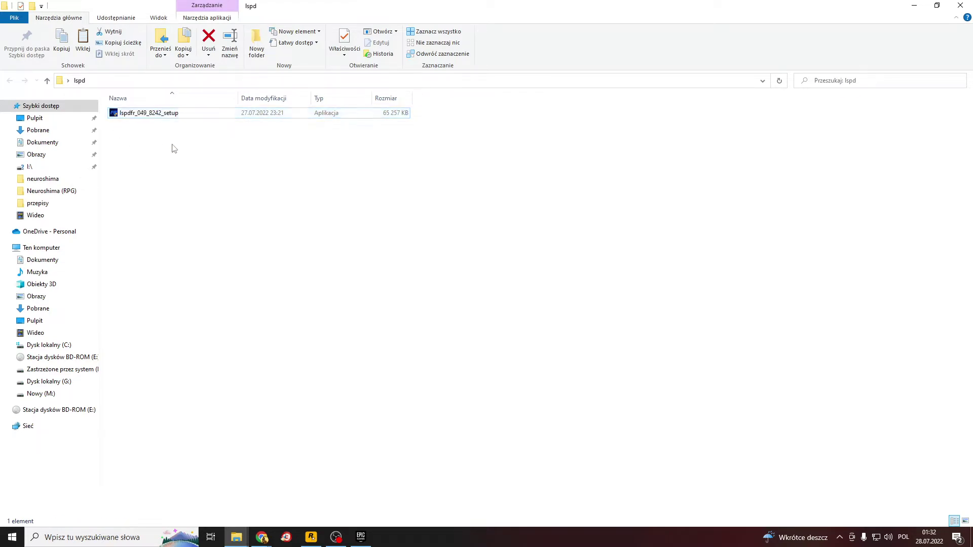
click(130, 118)
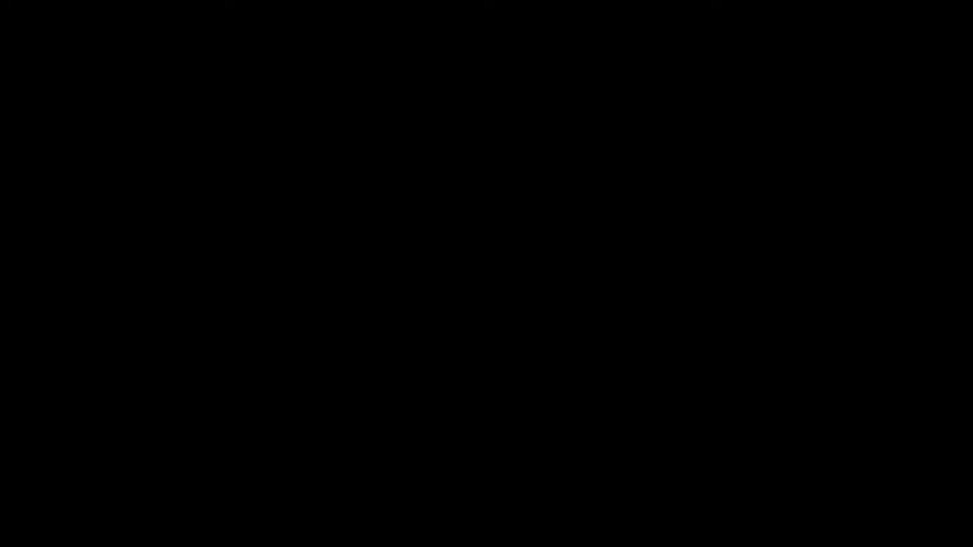
click(466, 322)
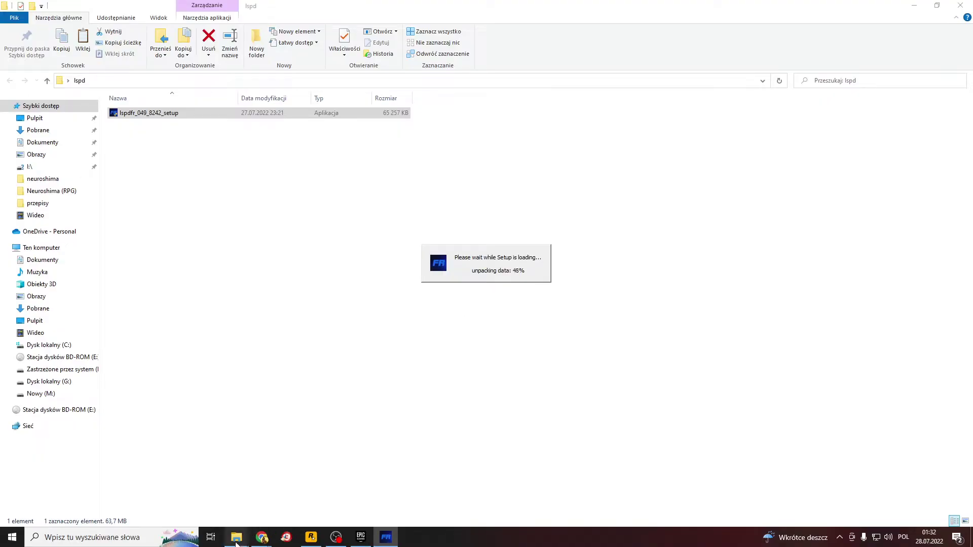
- Bring up the GTAV folder window and advance the English installer to its install location page, keeping the default components
mouse_move(237, 537)
click(298, 487)
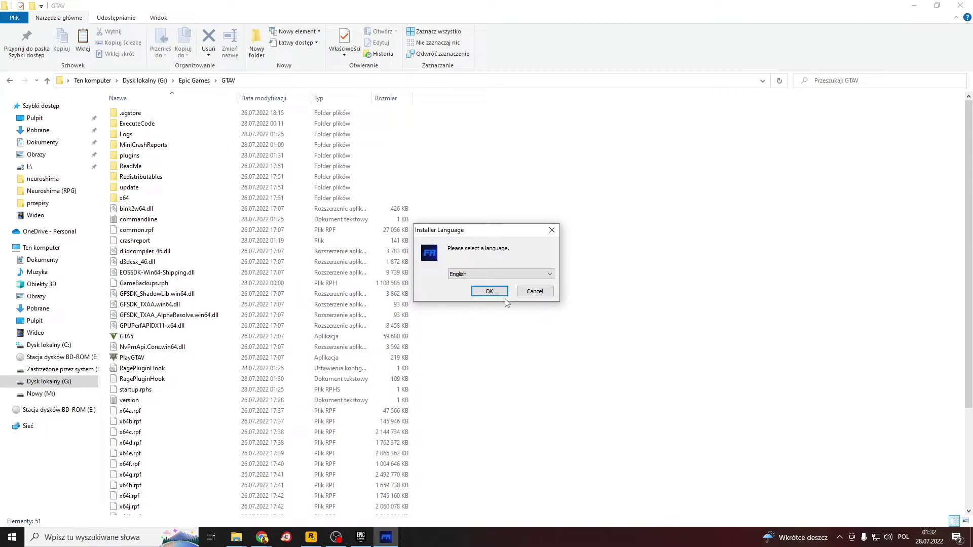
click(489, 292)
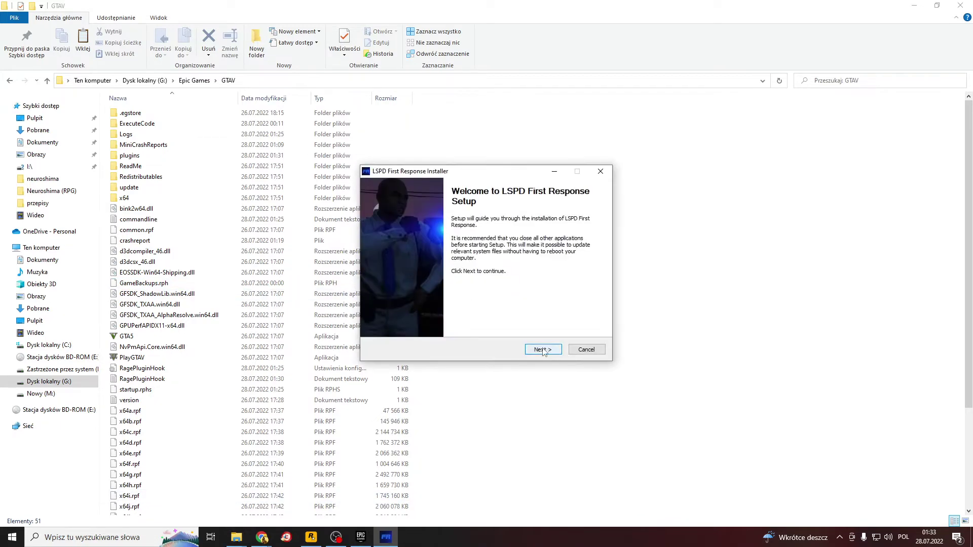
click(544, 350)
click(543, 350)
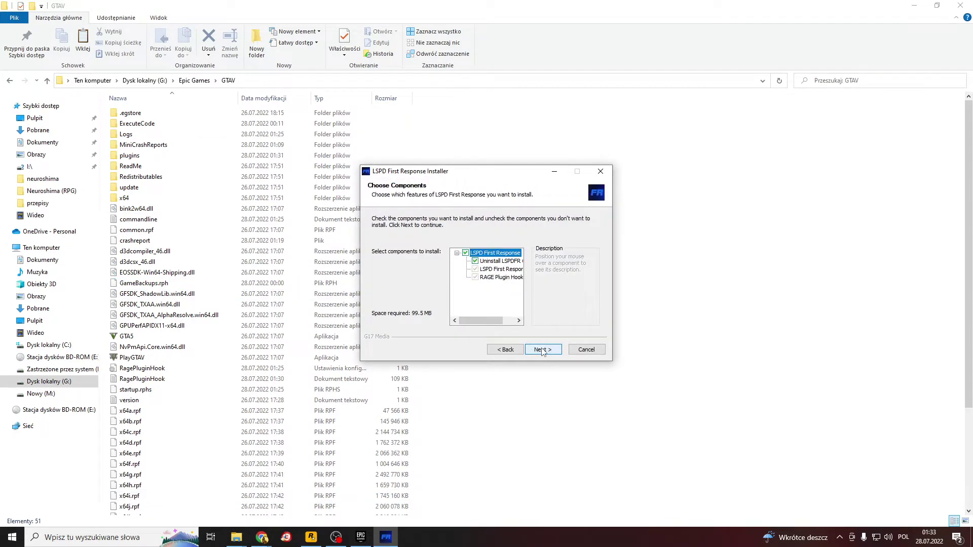
click(539, 351)
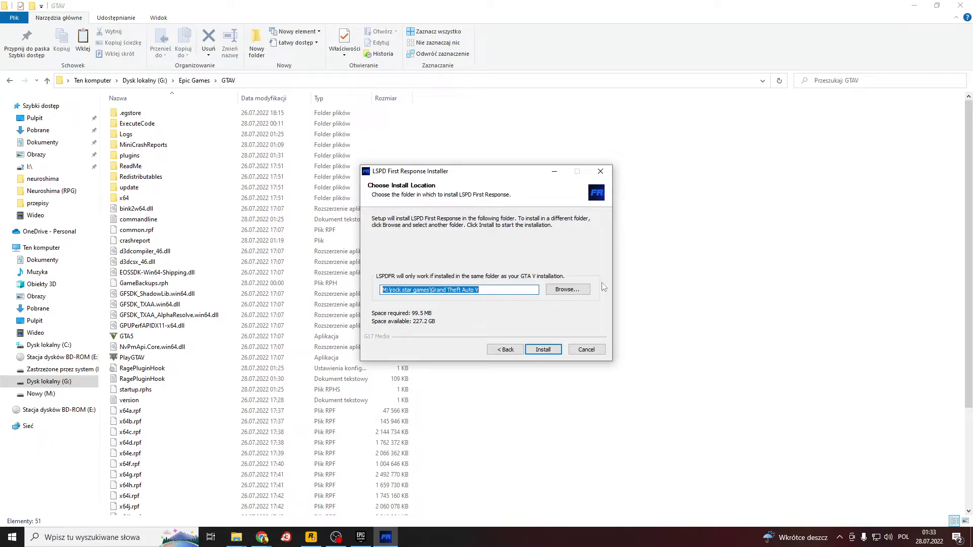
- Set the install location to the GTAV folder under Epic Games on drive G: and install LSPD First Response
click(558, 295)
click(426, 281)
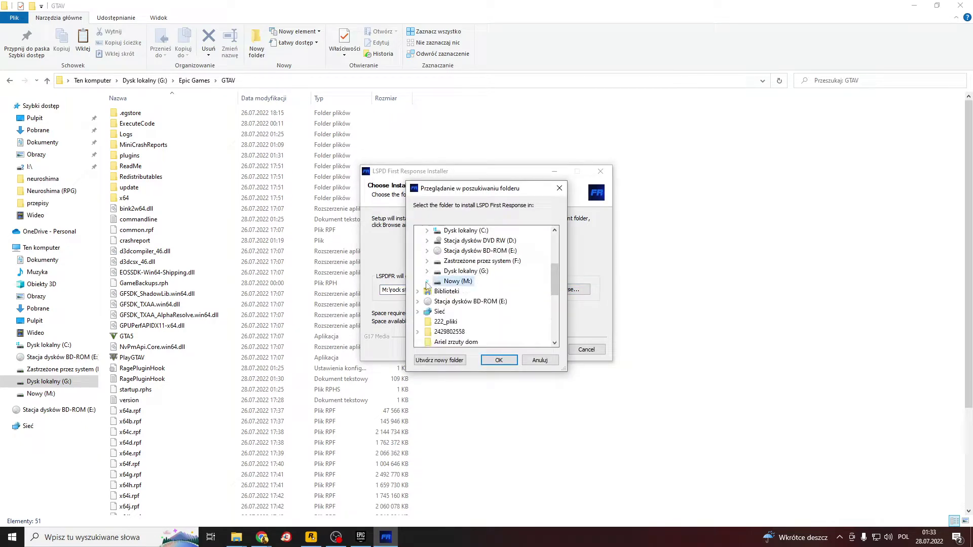
click(427, 271)
click(468, 252)
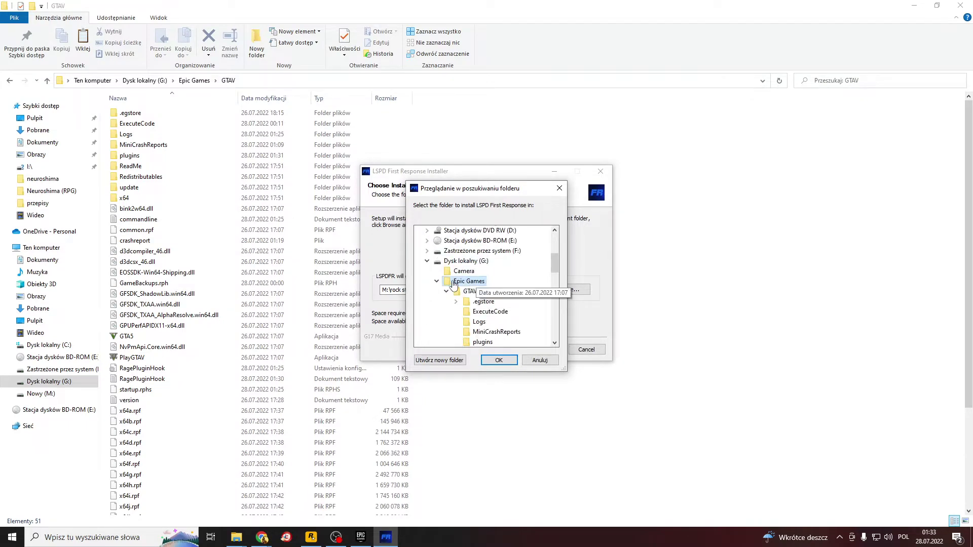
click(462, 293)
click(464, 292)
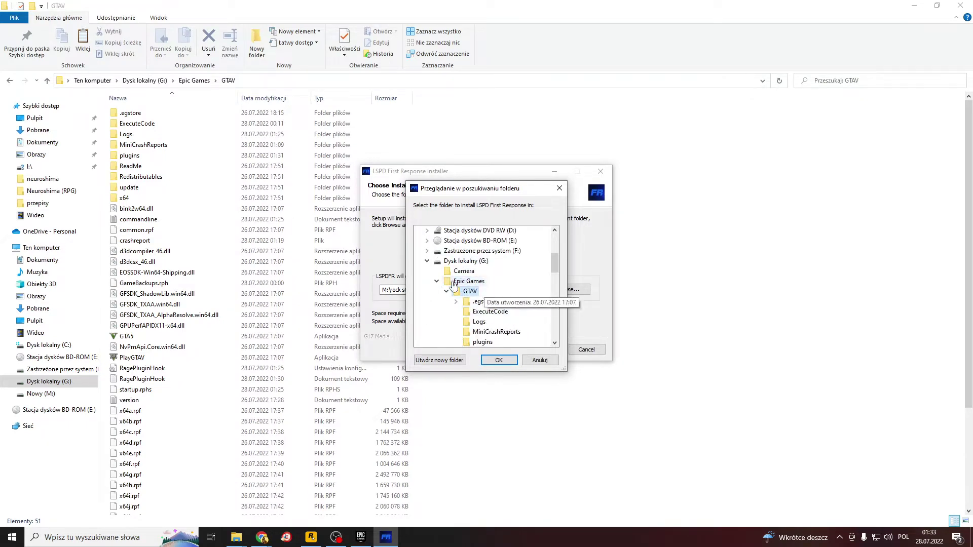
click(501, 359)
click(533, 351)
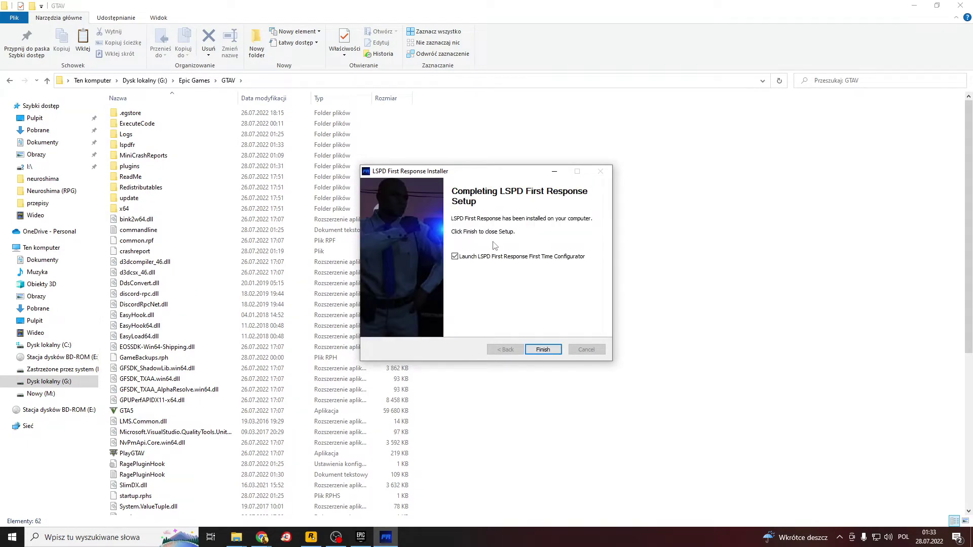
- Look through the installed files in the GTAV folder, then finish the installer and bring up the LSPDFR First Time Configurator
scroll(178, 297, down, 1)
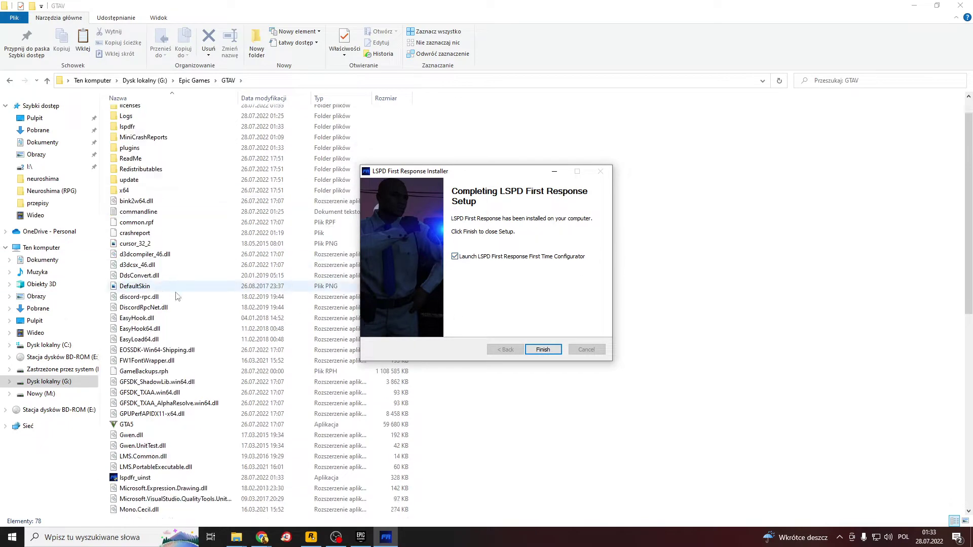
scroll(173, 371, up, 1)
scroll(172, 371, down, 5)
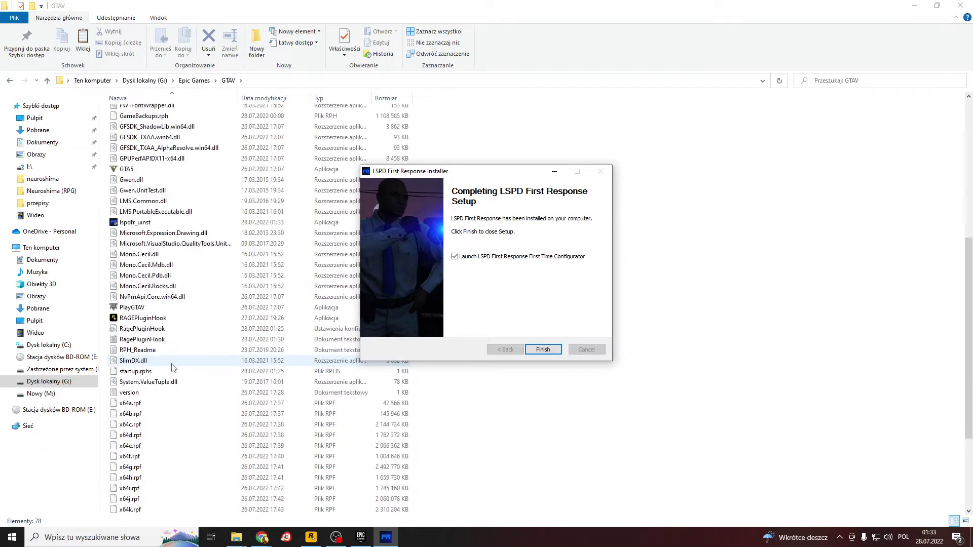
click(541, 353)
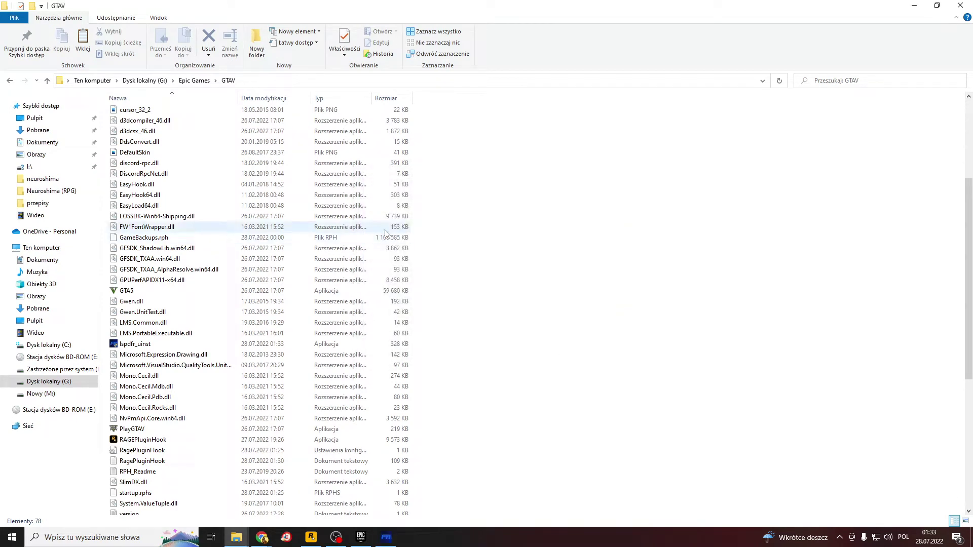
click(386, 539)
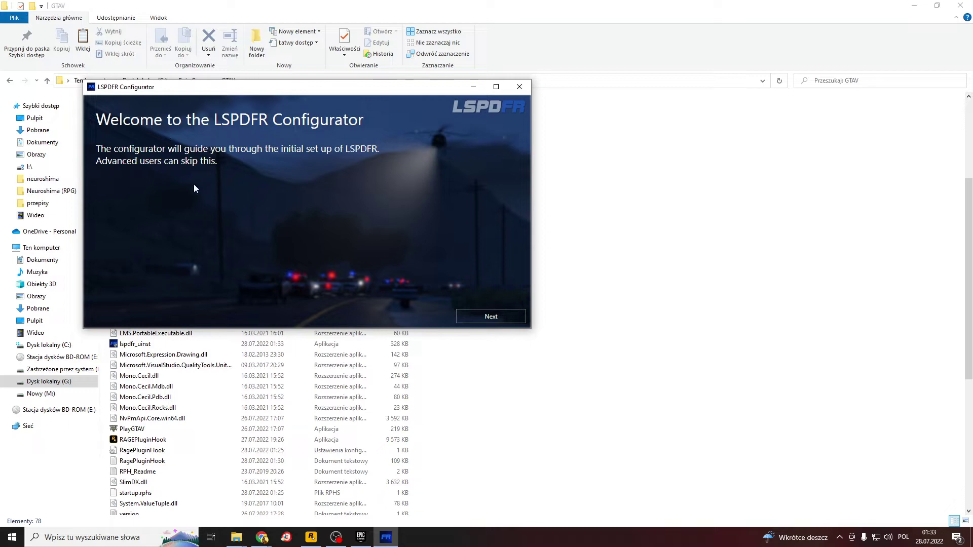
- Accept the RAGE Plugin Hook license in the LSPDFR Configurator, have it apply the recommended settings automatically, and complete the setup
click(491, 316)
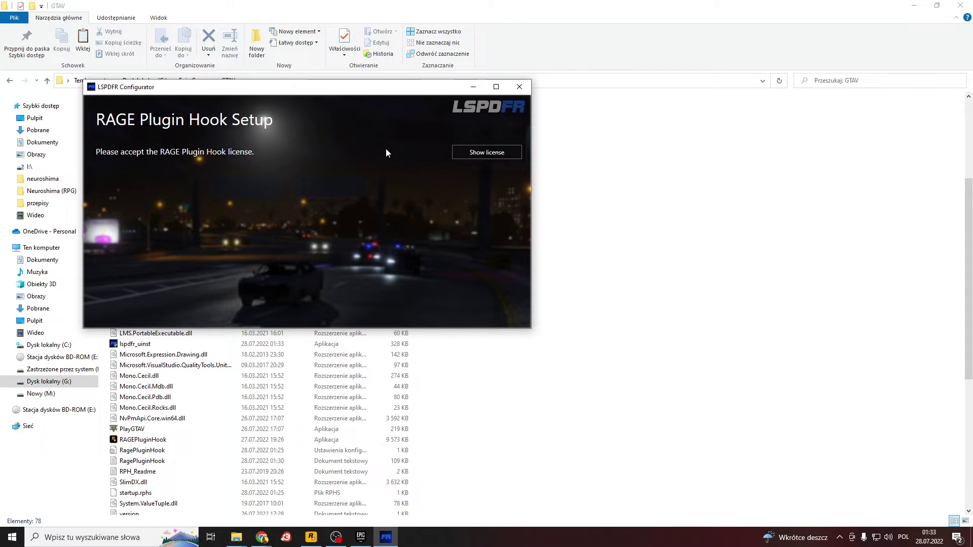
click(495, 151)
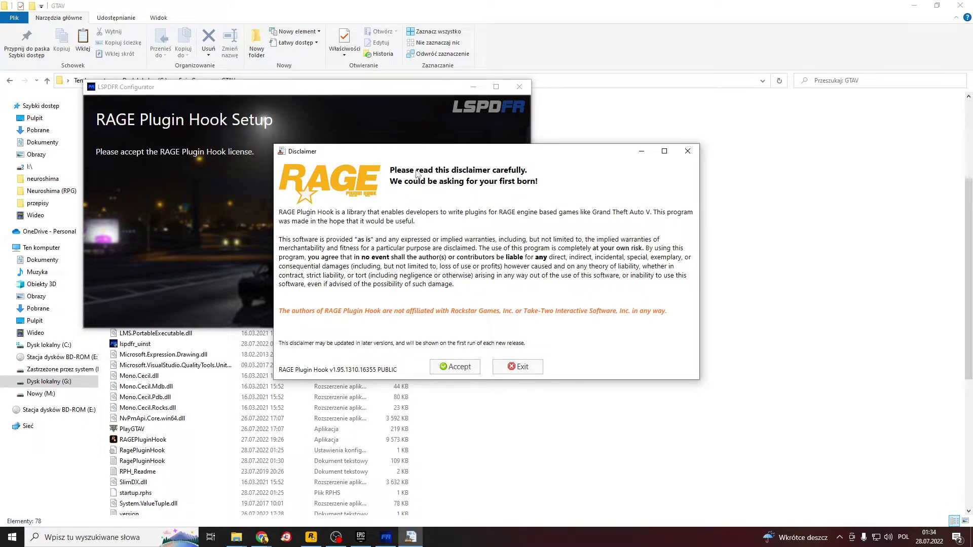
click(458, 367)
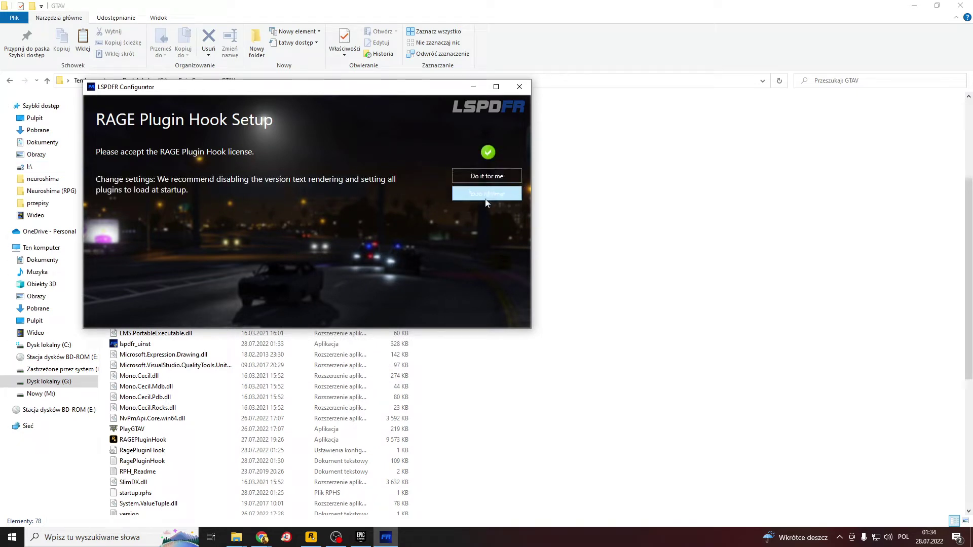
click(495, 183)
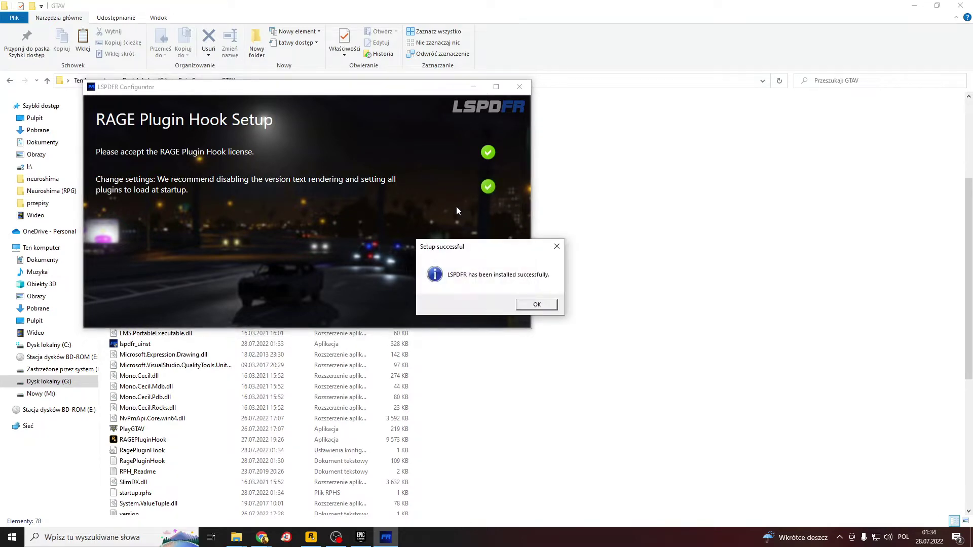
click(536, 305)
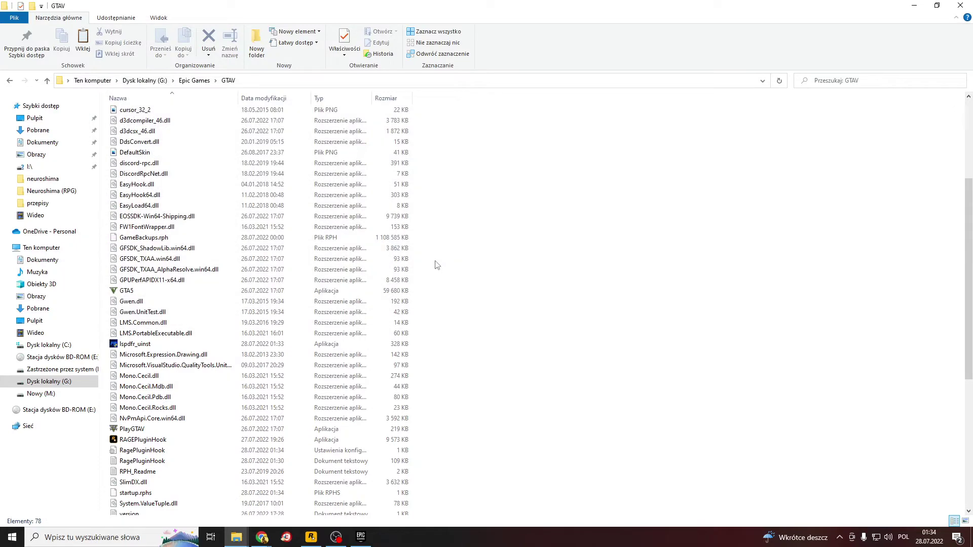
- Open the RAGEPluginHook settings from the GTAV folder and examine the plugin load sequence and advanced settings
scroll(187, 405, down, 1)
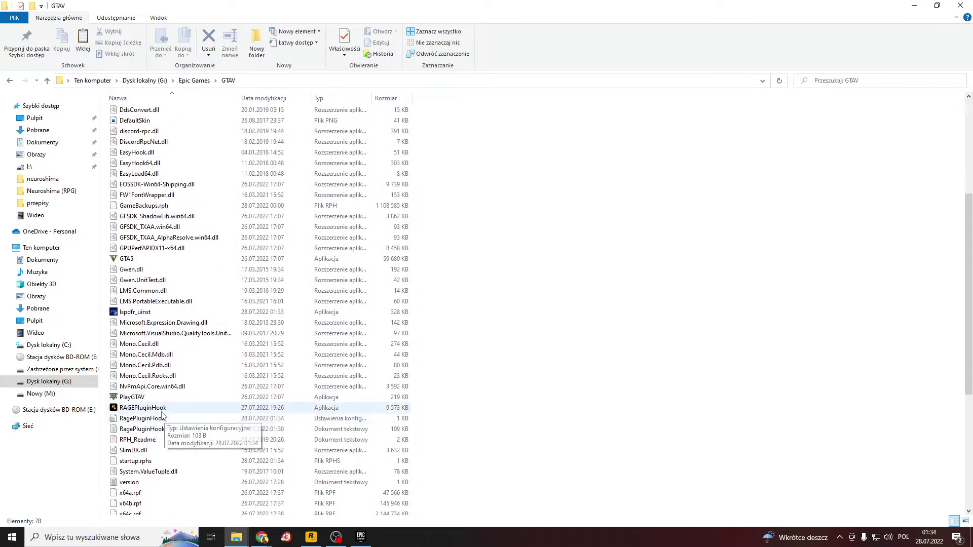
double_click(167, 408)
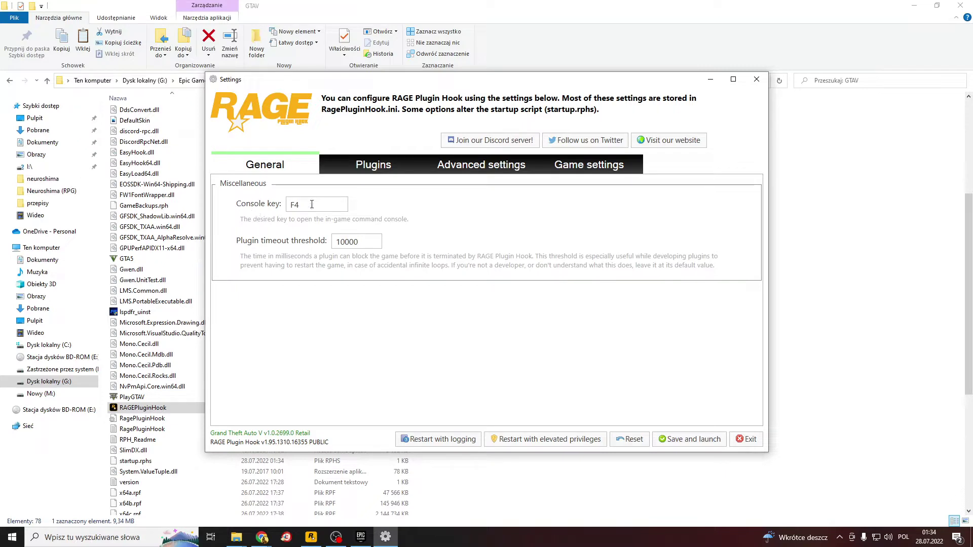
click(375, 165)
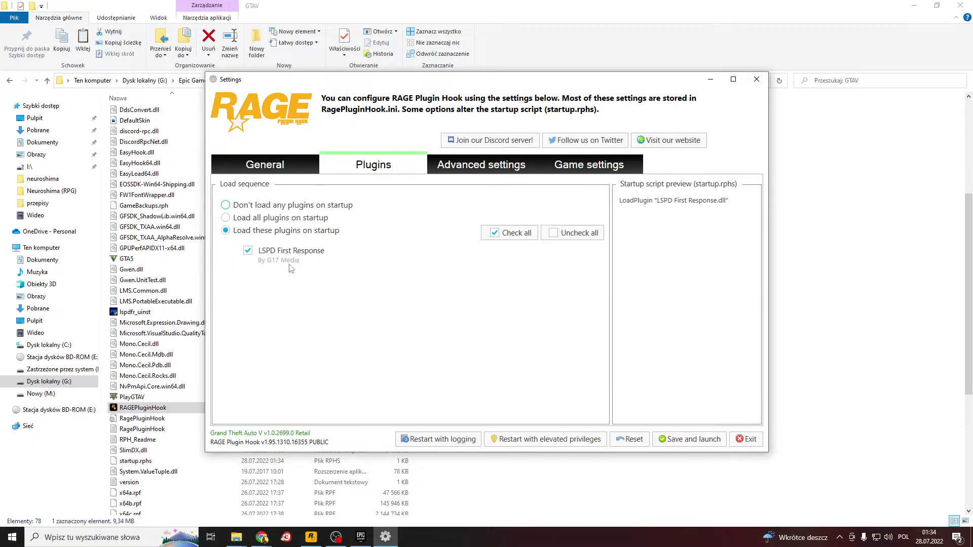
click(482, 167)
click(359, 167)
click(479, 170)
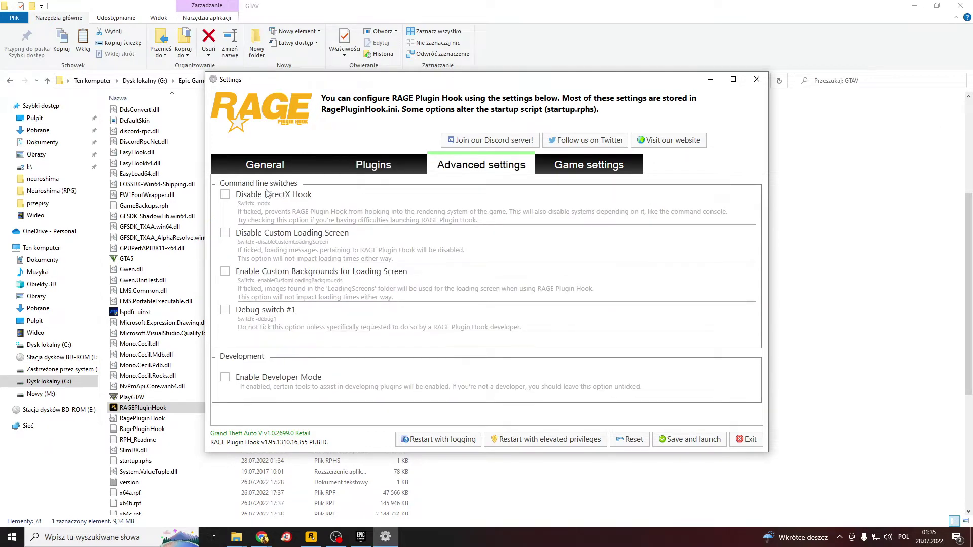
- Review the game settings, advanced settings and plugin load sequence of RAGE Plugin Hook, and exit its settings without launching
click(610, 167)
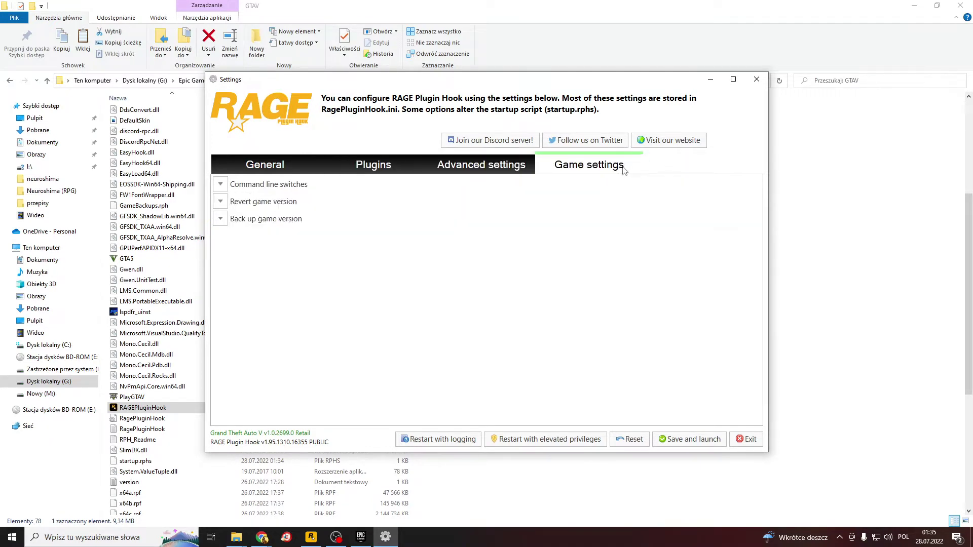
click(440, 172)
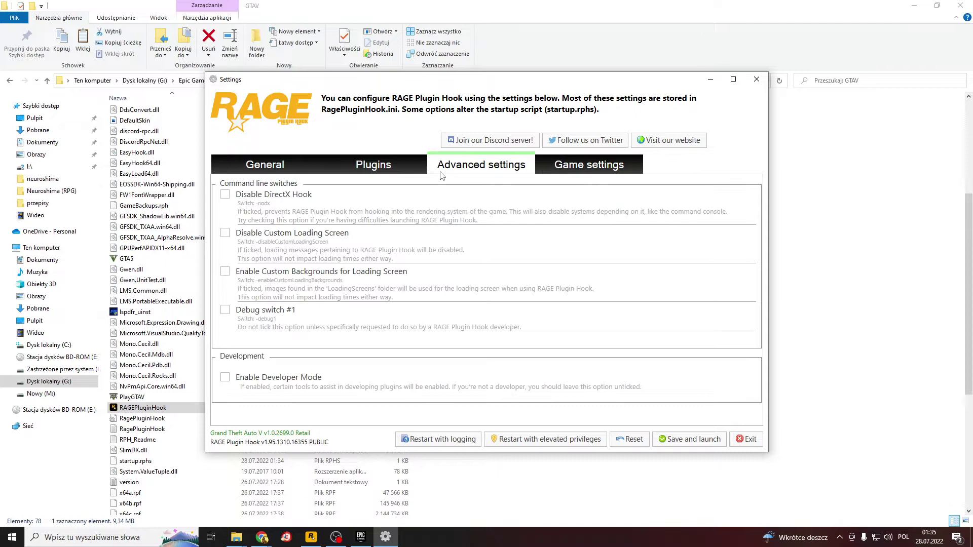
click(383, 173)
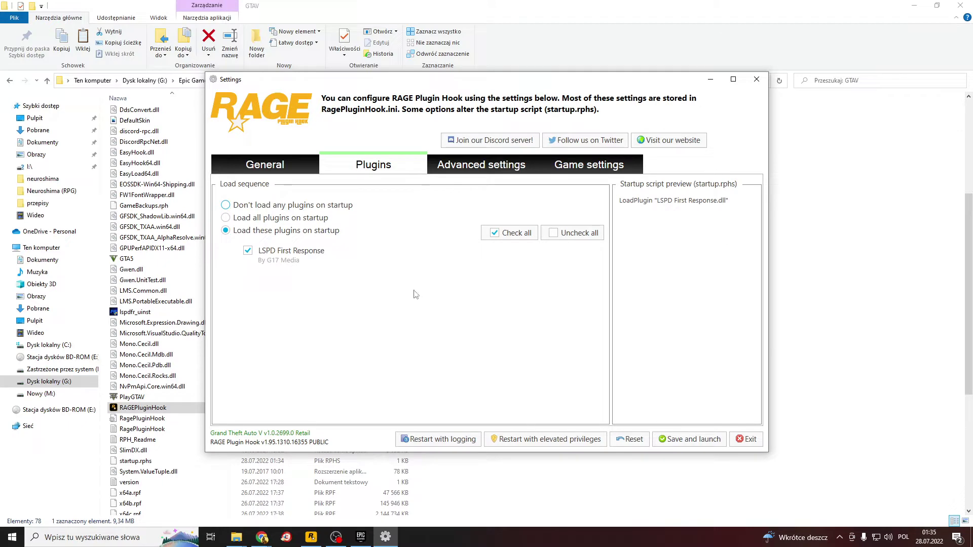
click(747, 440)
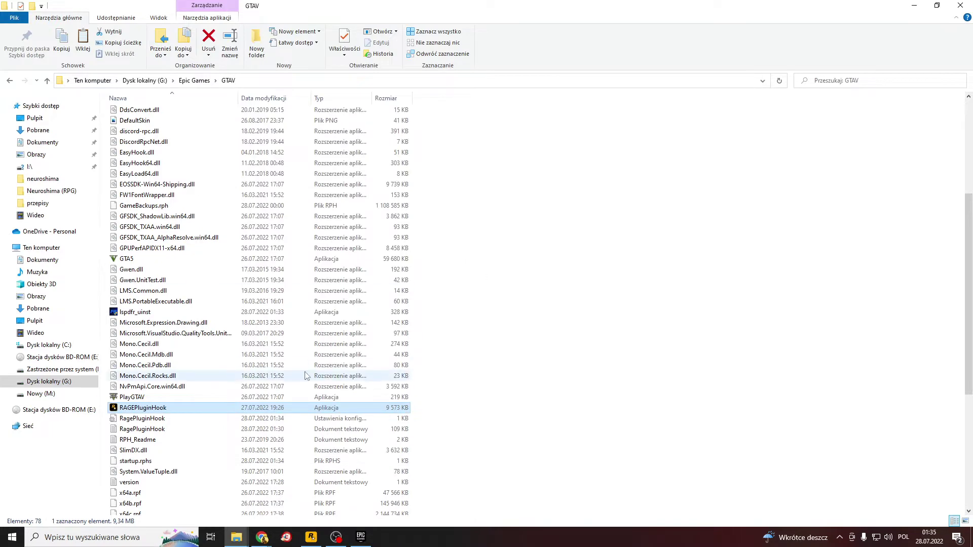
- Switch to the Rockstar Games Launcher, start Grand Theft Auto V through Epic, and save and launch from the RAGE Plugin Hook settings
click(310, 539)
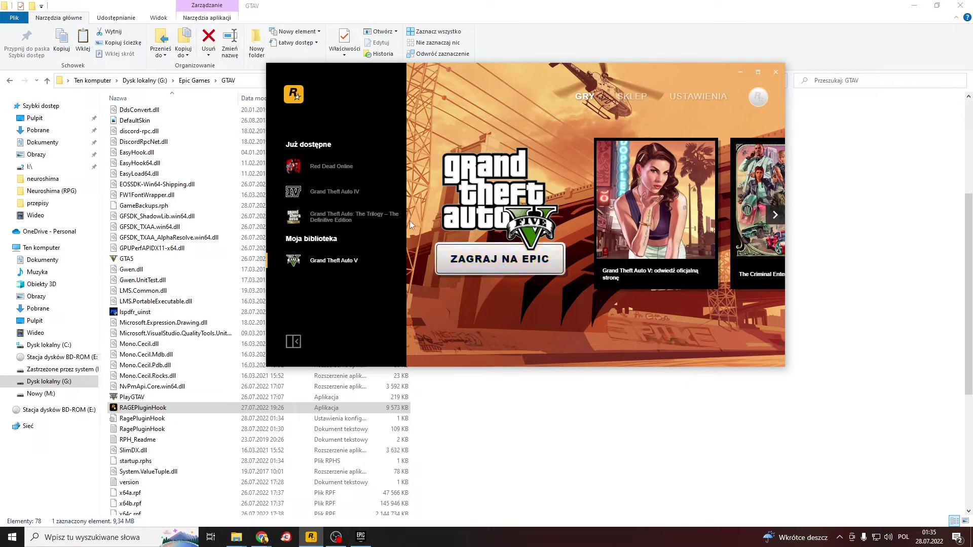
click(499, 270)
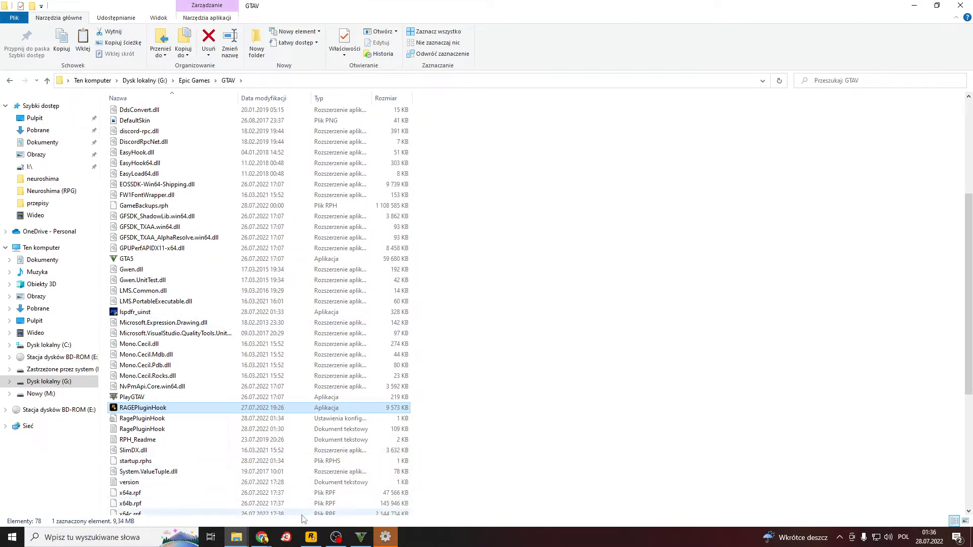
click(385, 539)
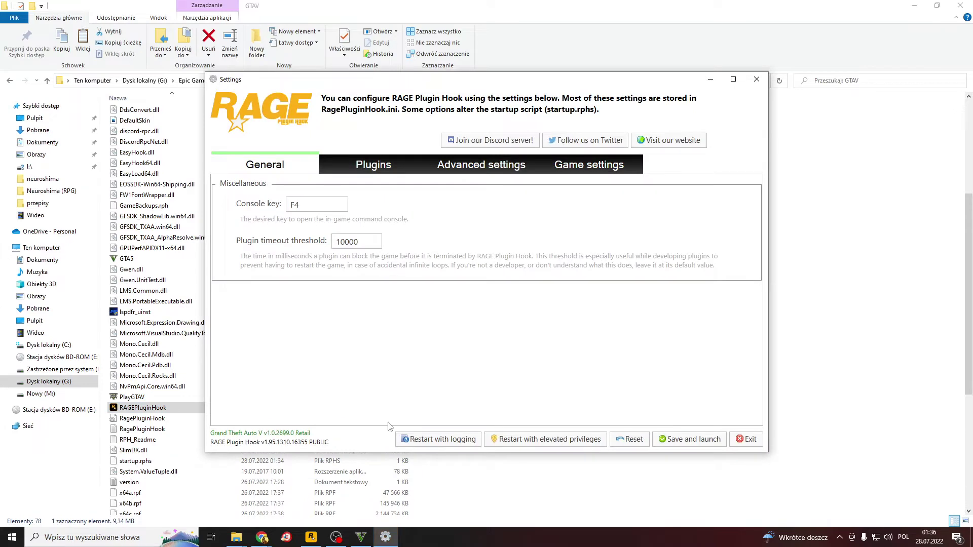
click(662, 440)
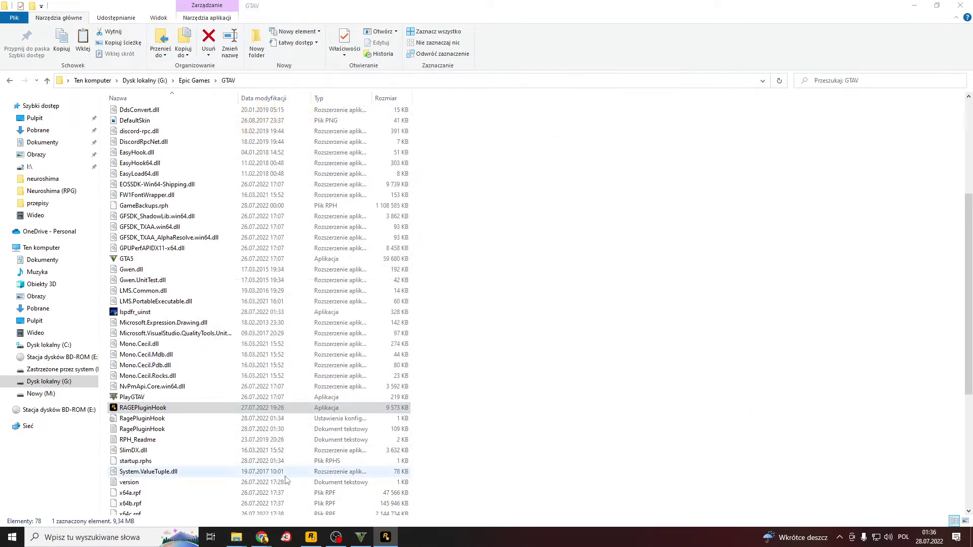